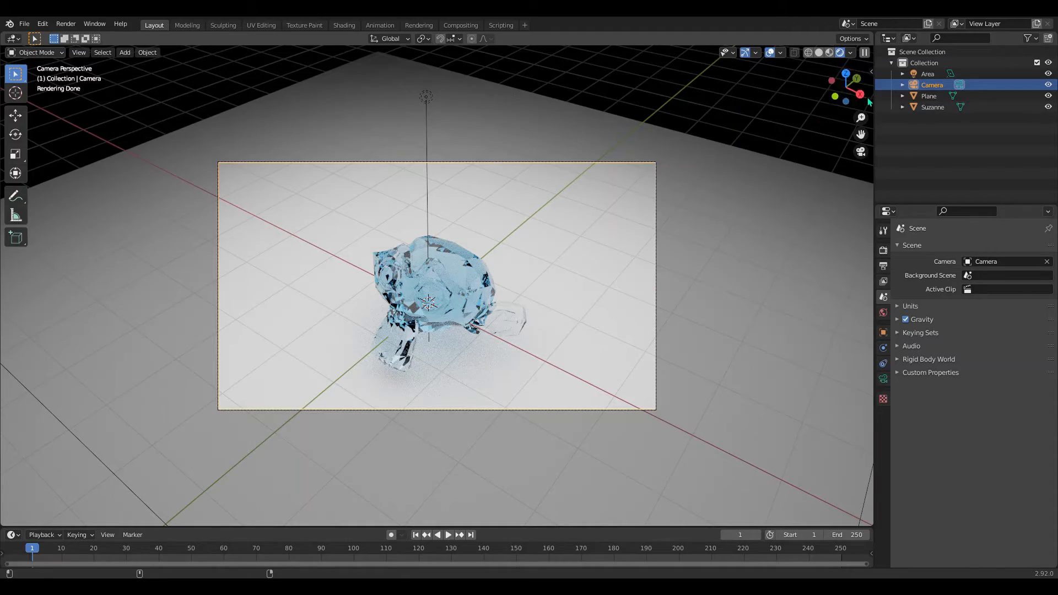
Start a new file from the General template.
drag(853, 94, 793, 98)
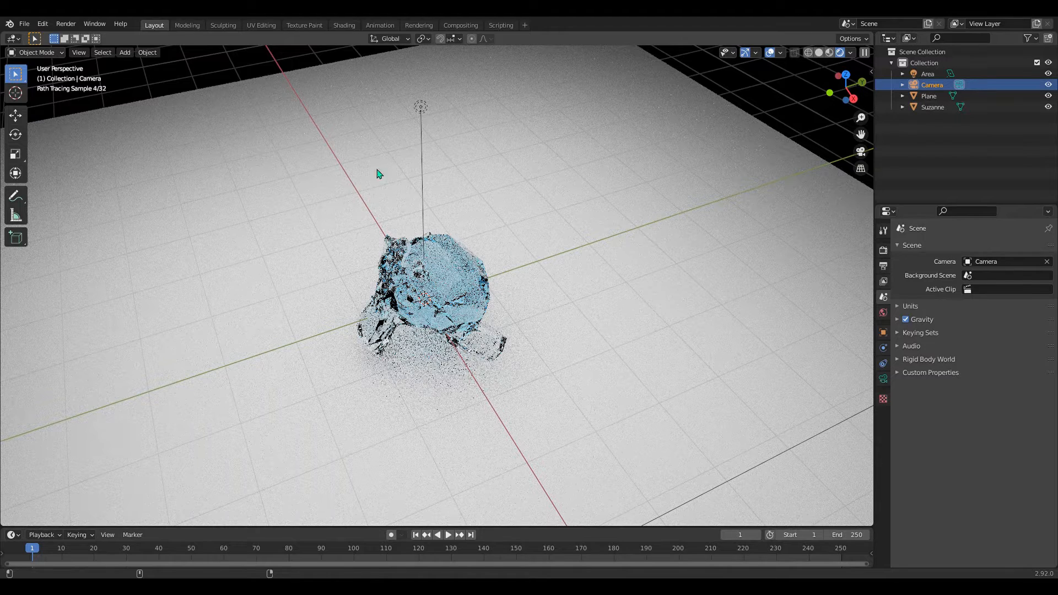
click(25, 24)
mouse_move(34, 38)
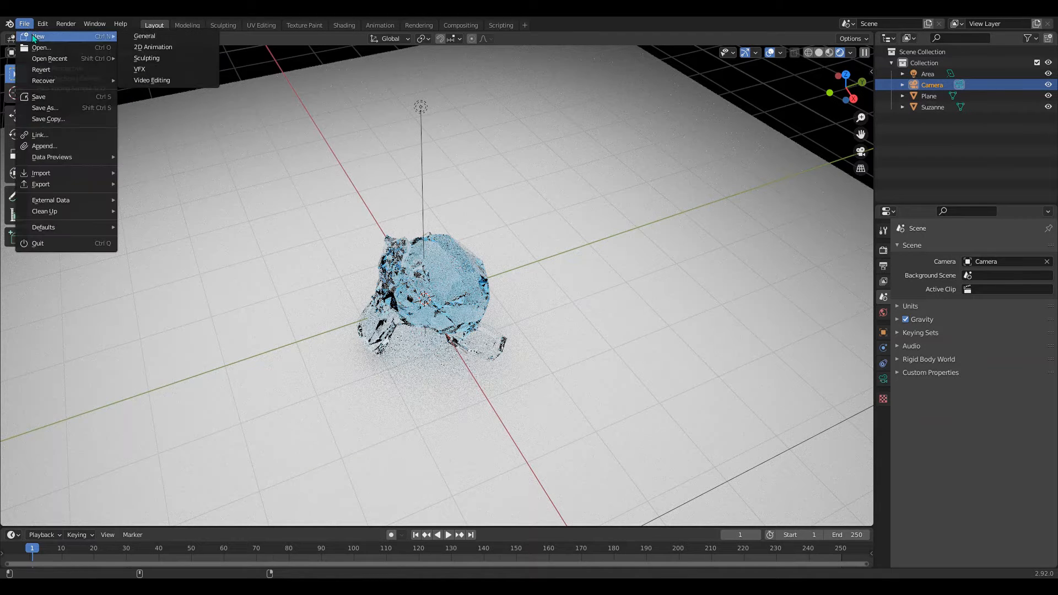
click(161, 35)
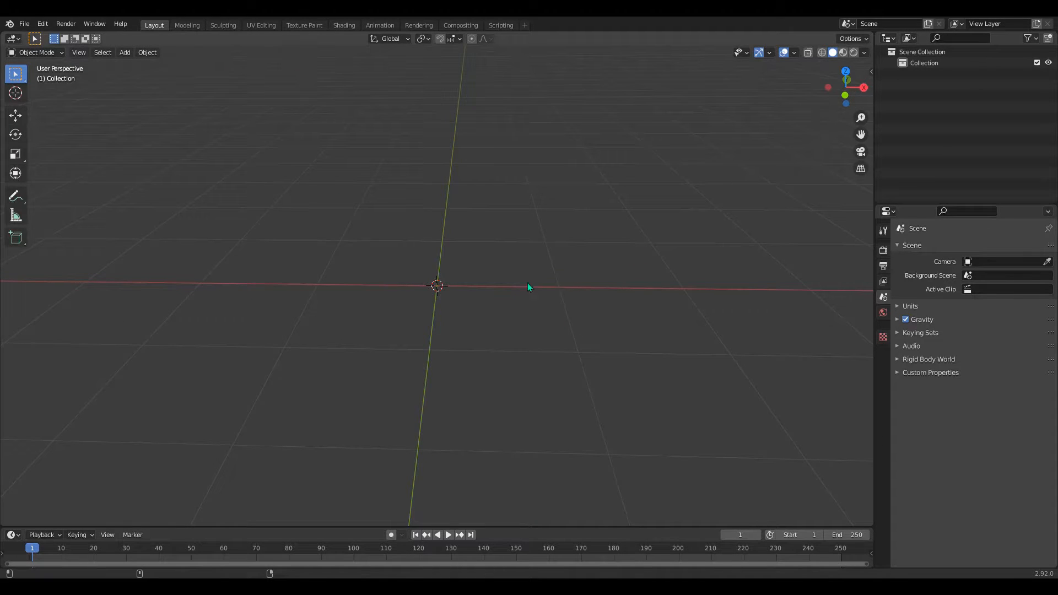
Add a plane mesh at the world origin and scale it by a factor of 10 as the floor.
drag(845, 88, 816, 89)
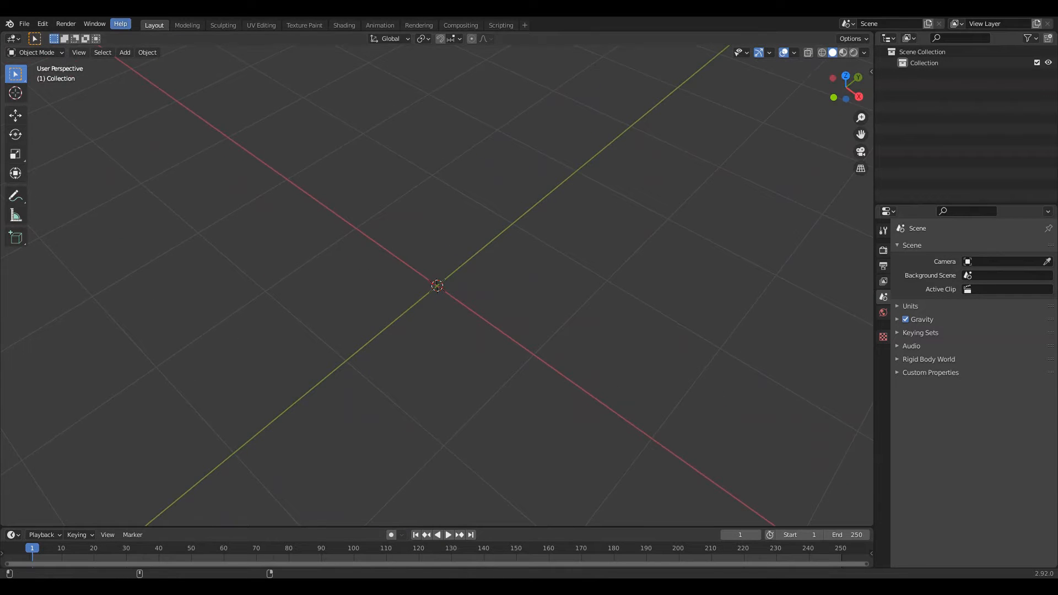
middle_drag(308, 105, 354, 156)
key(shift+a)
mouse_move(354, 156)
mouse_move(325, 47)
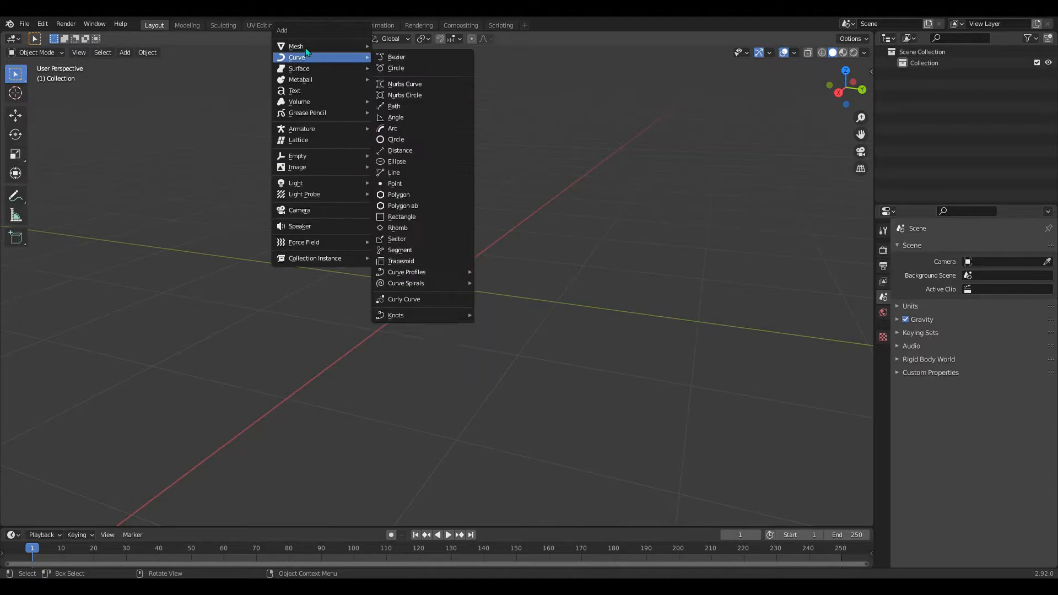
click(398, 46)
key(s)
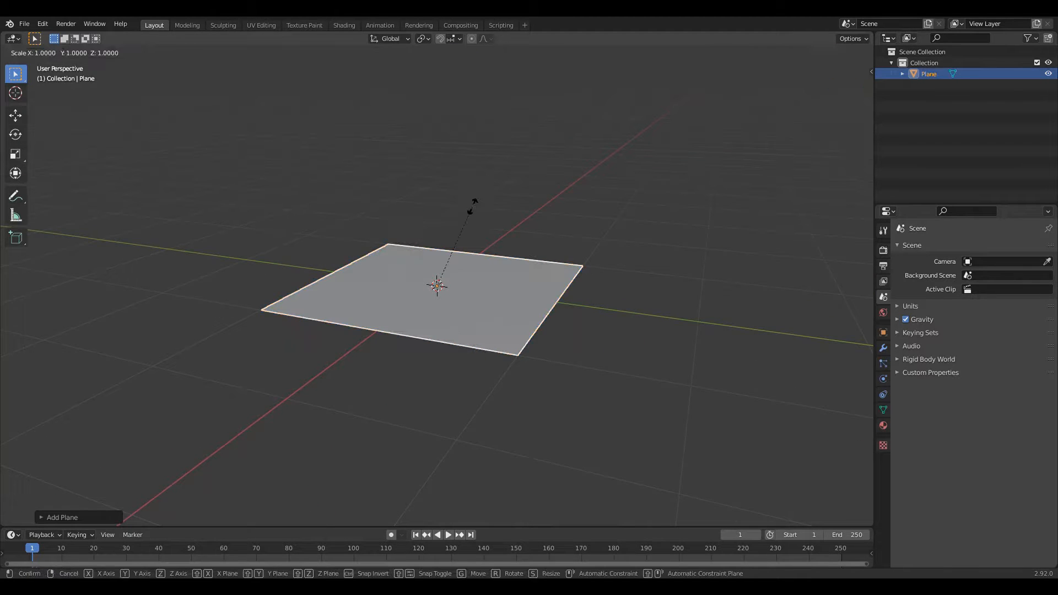
text(10)
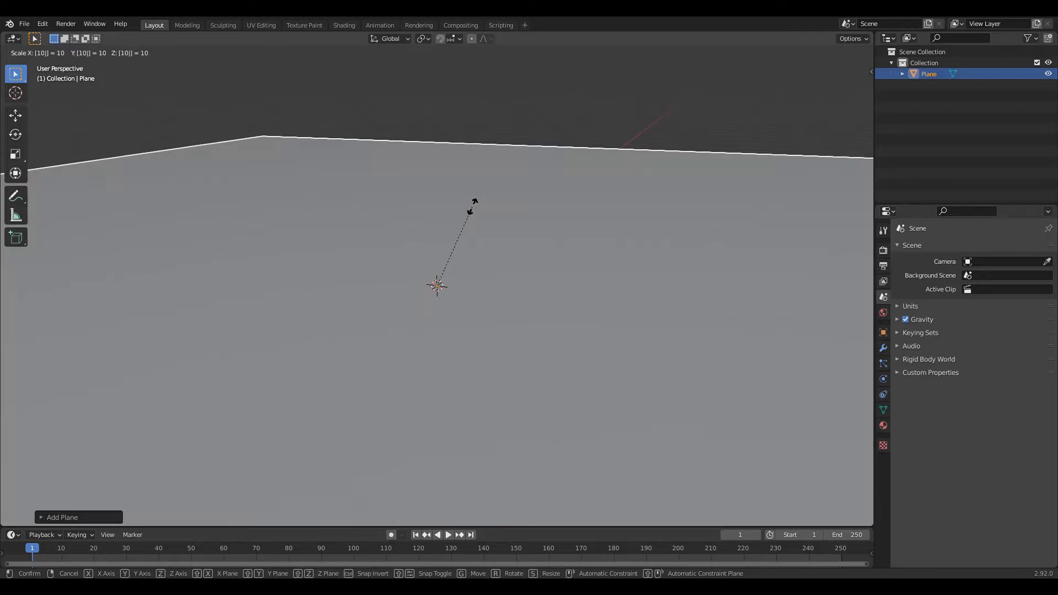
key(Return)
scroll(472, 208, down, 7)
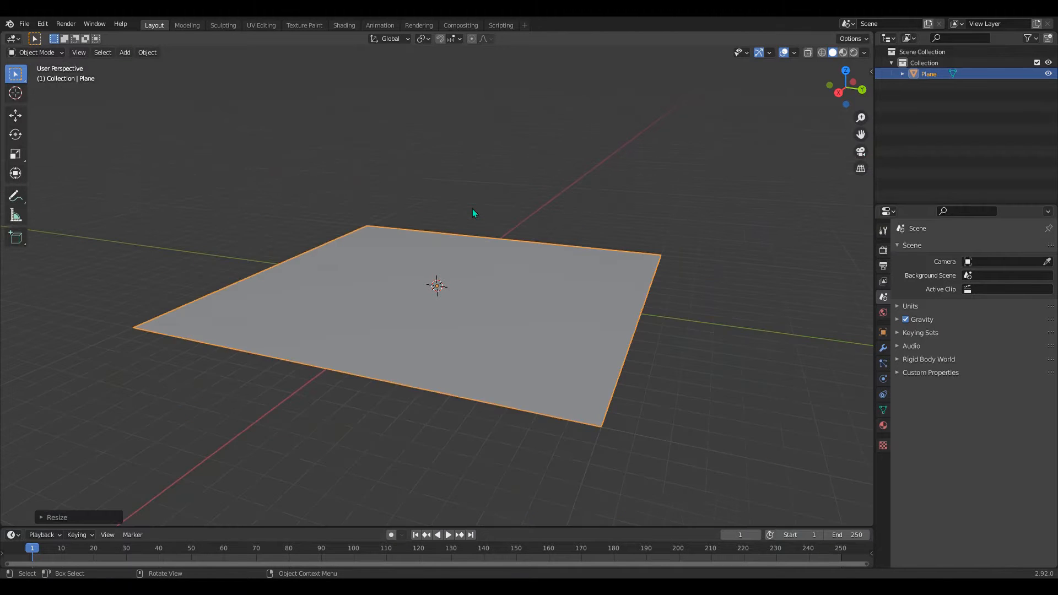
Add a Monkey mesh at the centre of the floor plane.
mouse_move(472, 209)
middle_down()
mouse_move(405, 242)
mouse_move(469, 223)
middle_up()
scroll(468, 223, up, 6)
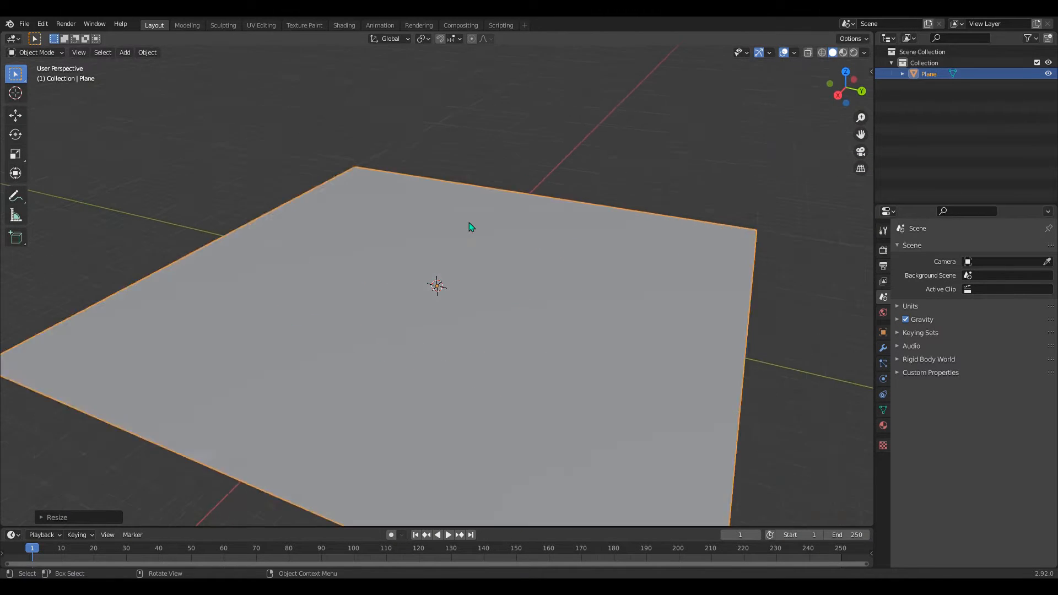
scroll(469, 226, up, 2)
scroll(468, 226, down, 2)
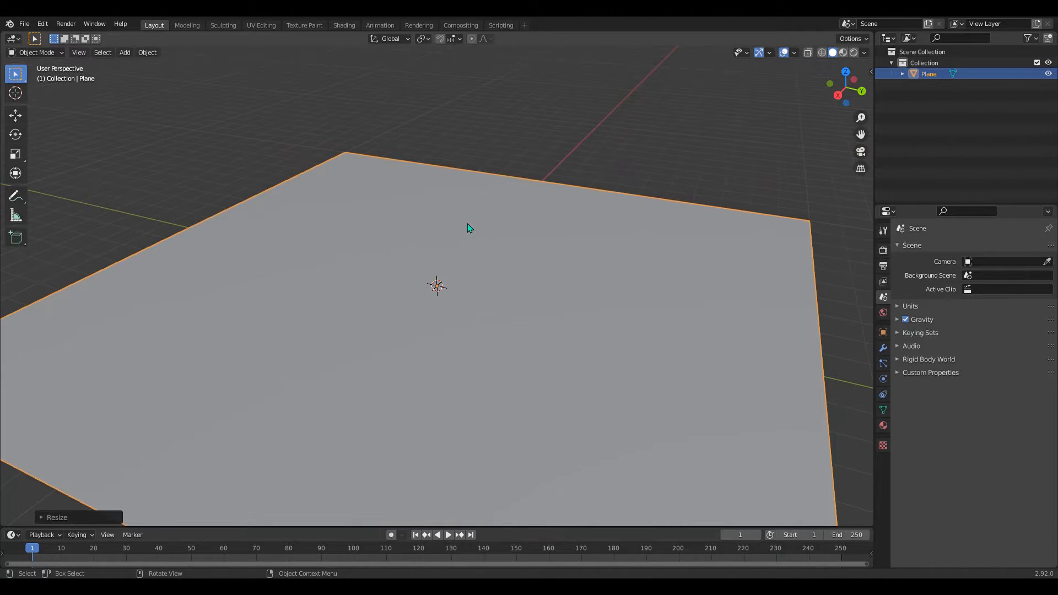
key(shift+a)
mouse_move(425, 220)
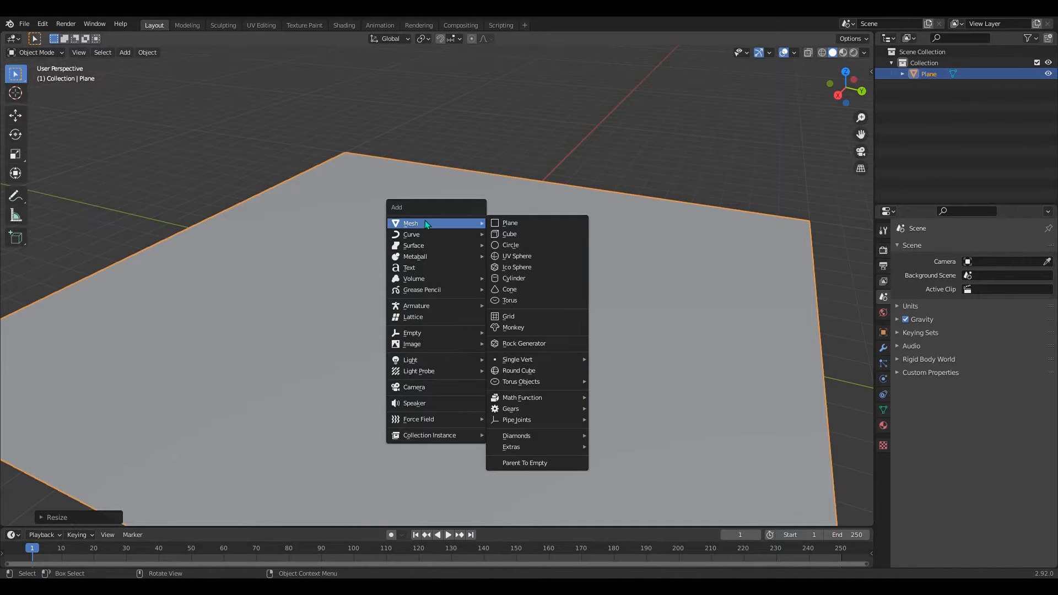
click(518, 326)
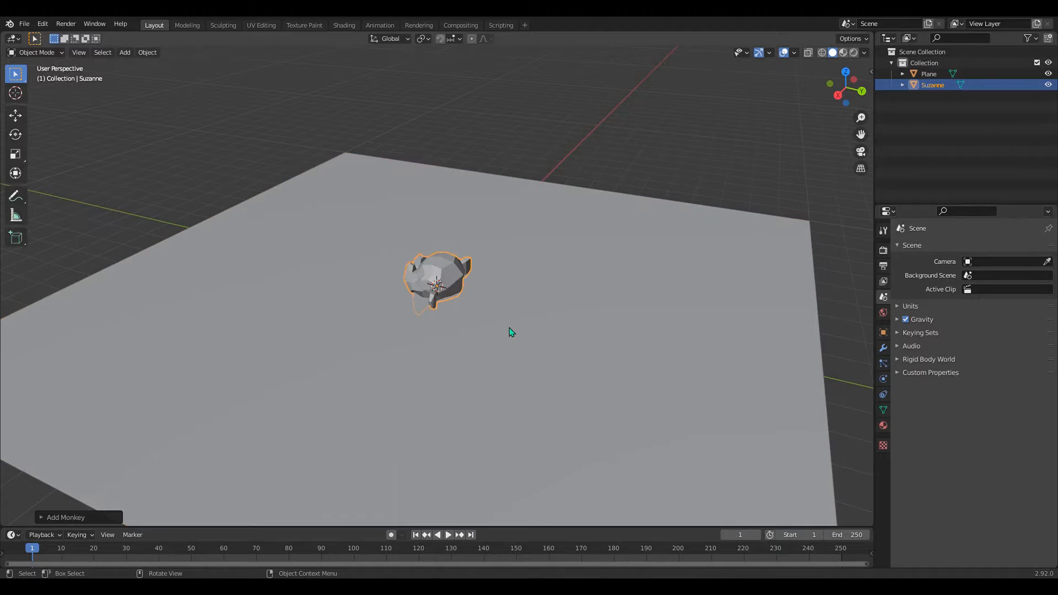
Raise the monkey head above the floor plane and rotate it in the view by about 20 degrees.
middle_drag(509, 331, 601, 308)
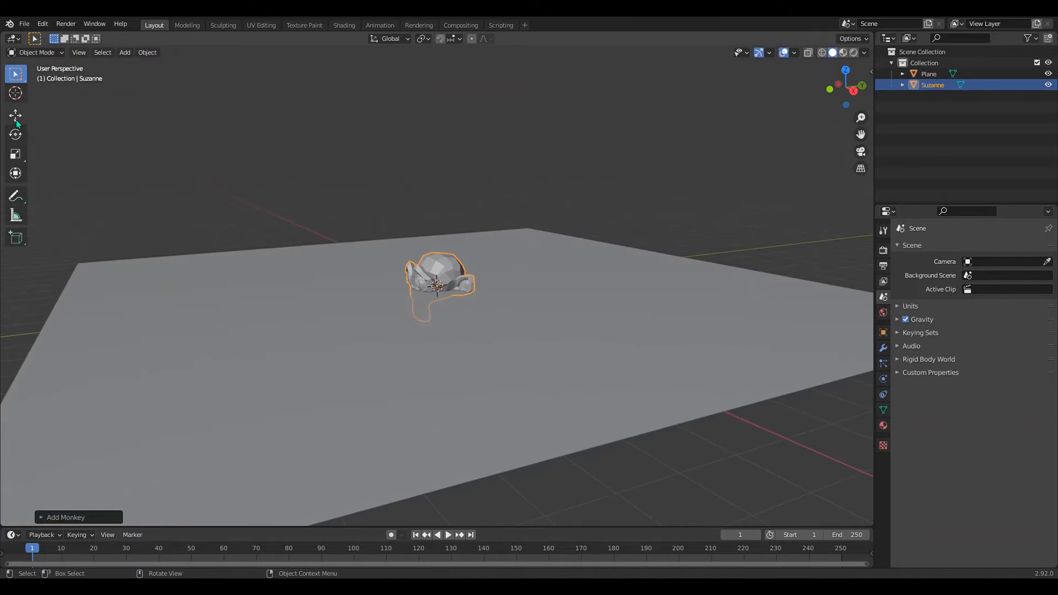
click(15, 116)
drag(445, 245, 435, 203)
key(r)
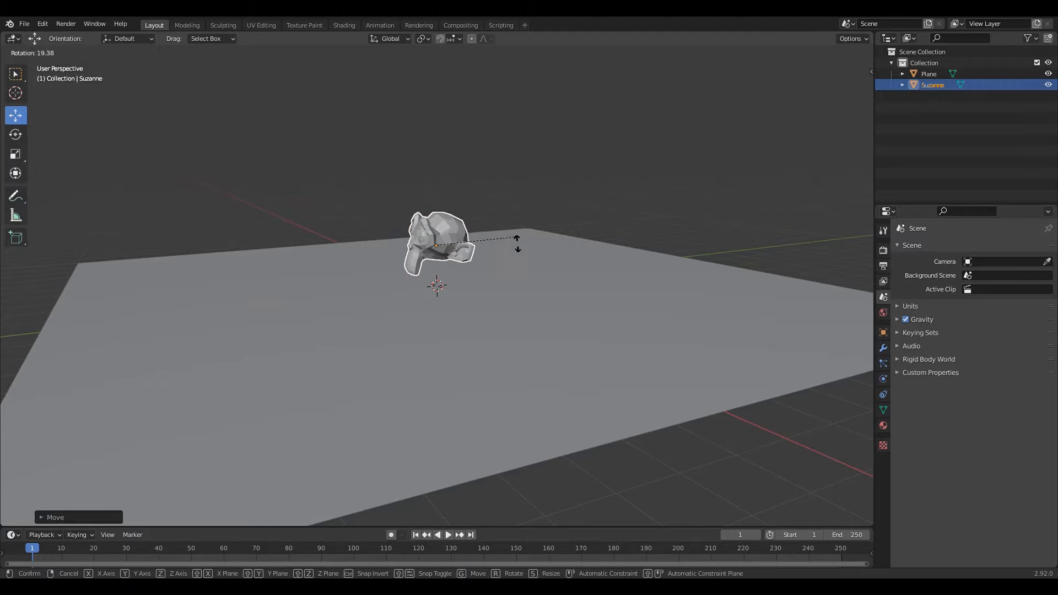
click(522, 253)
Lower the tilted monkey head vertically until it sits close to the floor plane.
mouse_move(435, 201)
mouse_down()
mouse_move(433, 228)
mouse_move(438, 216)
mouse_up()
click(432, 223)
click(434, 240)
scroll(621, 276, up, 6)
scroll(618, 268, down, 4)
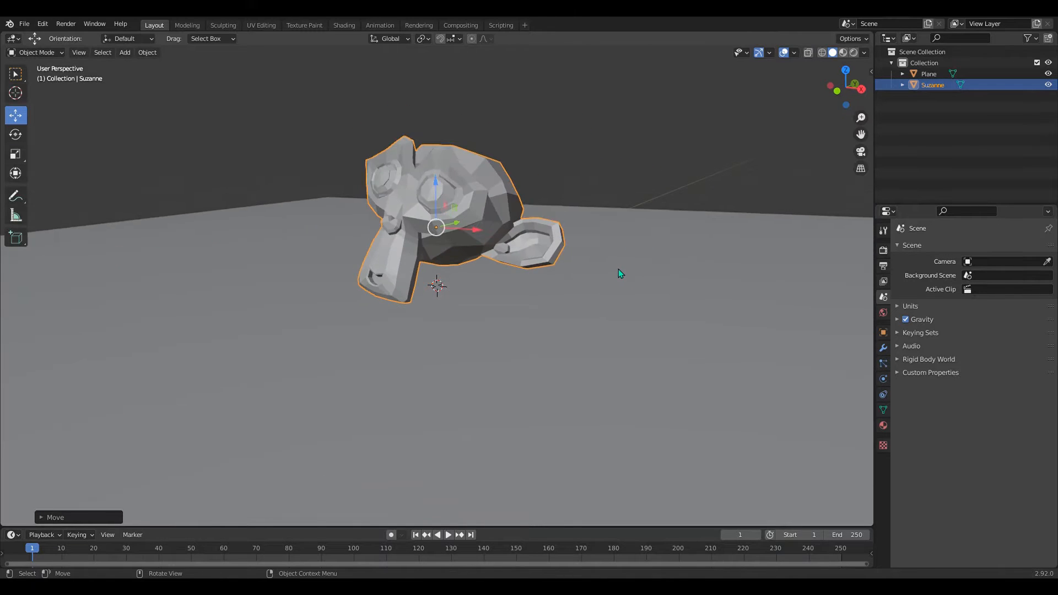
Switch to the Shading workspace and create a new material for the monkey head.
middle_drag(618, 269, 548, 288)
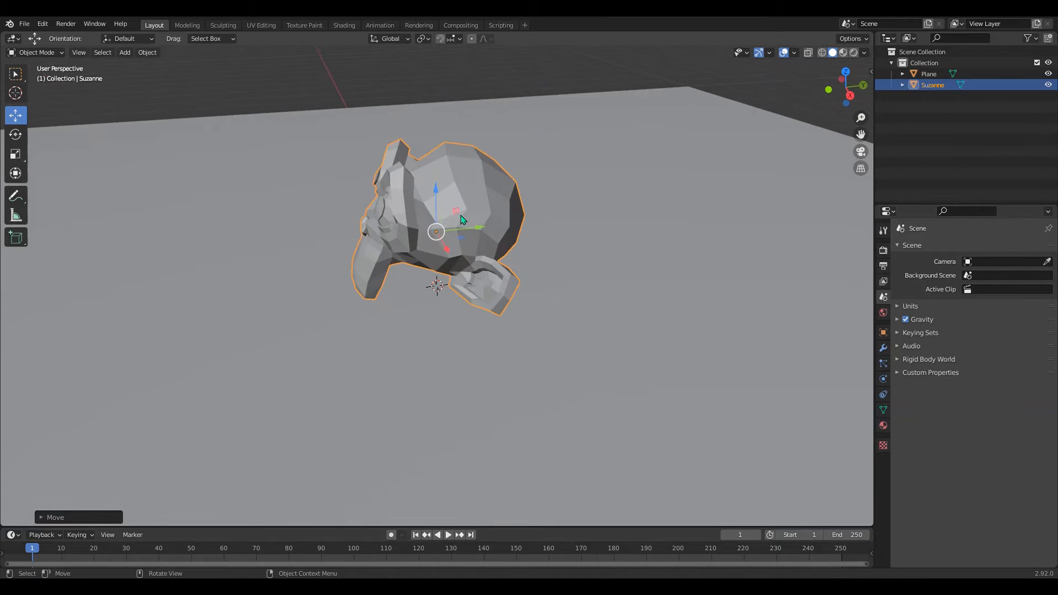
click(342, 26)
drag(837, 82, 659, 255)
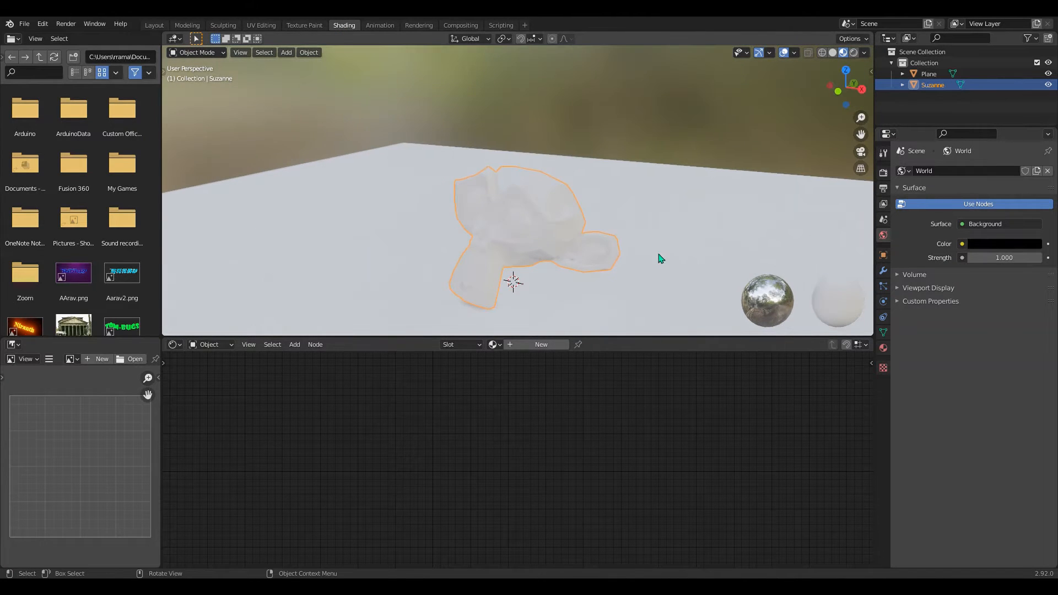
click(493, 344)
click(541, 344)
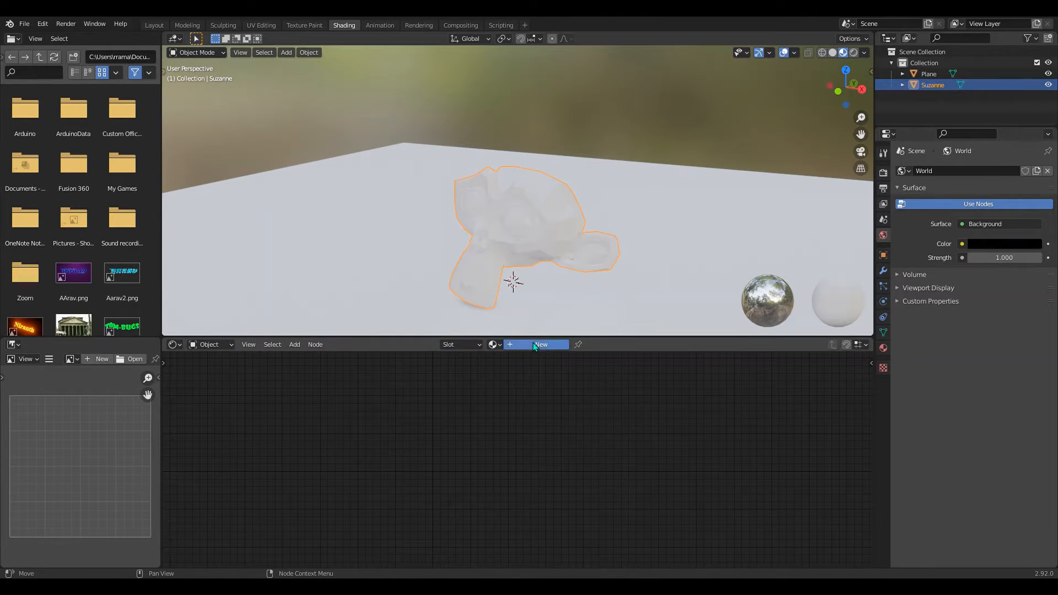
Set the scene's render engine to Cycles.
click(883, 172)
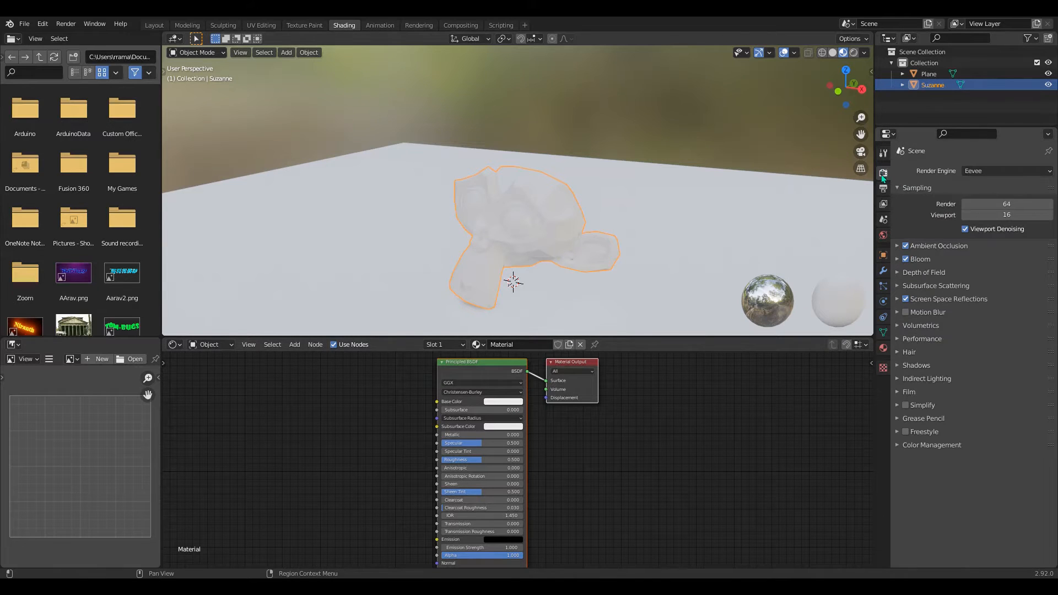
click(981, 174)
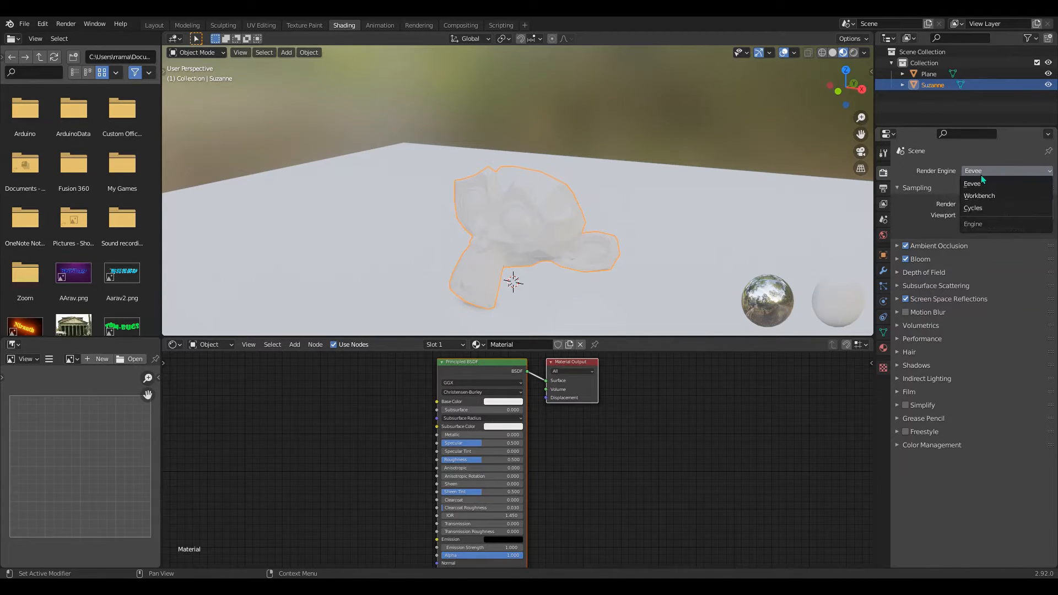
click(986, 208)
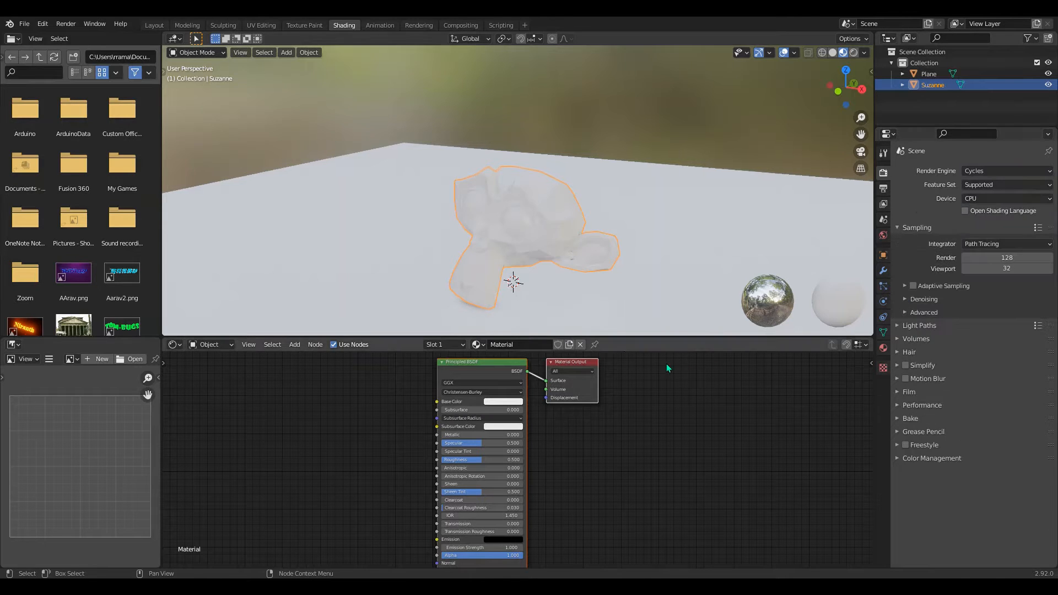
Replace the Principled BSDF node with a Glass BSDF connected to the Material Output's Surface input.
click(488, 361)
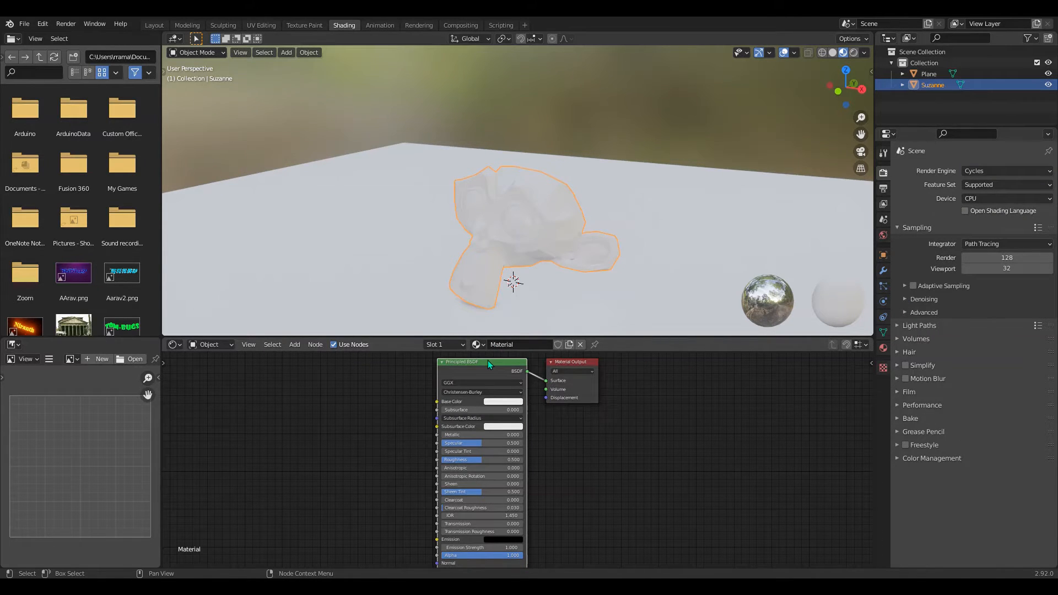
key(x)
key(shift+a)
click(496, 368)
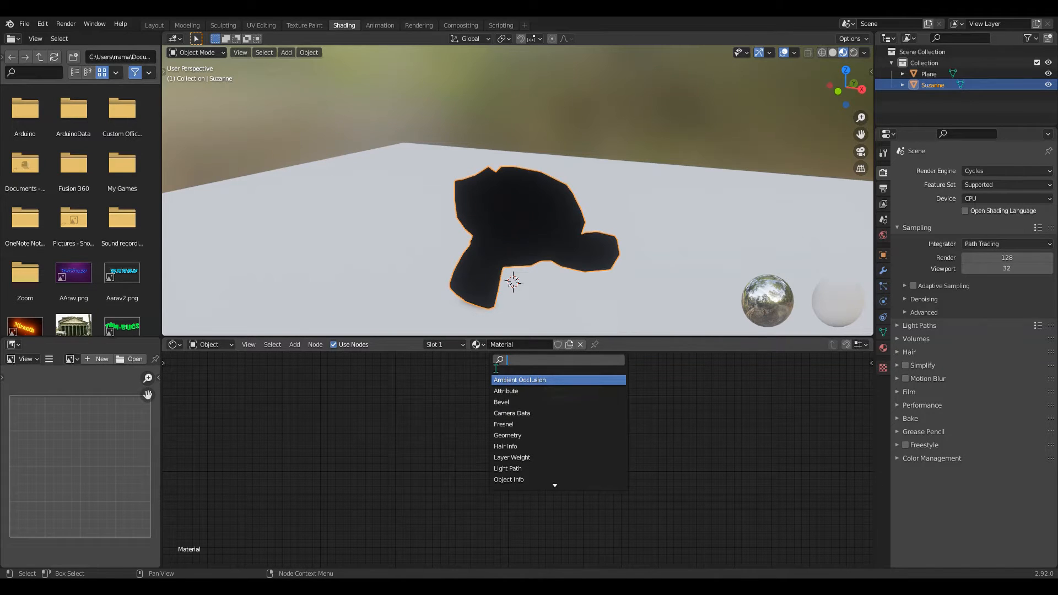
text(gla)
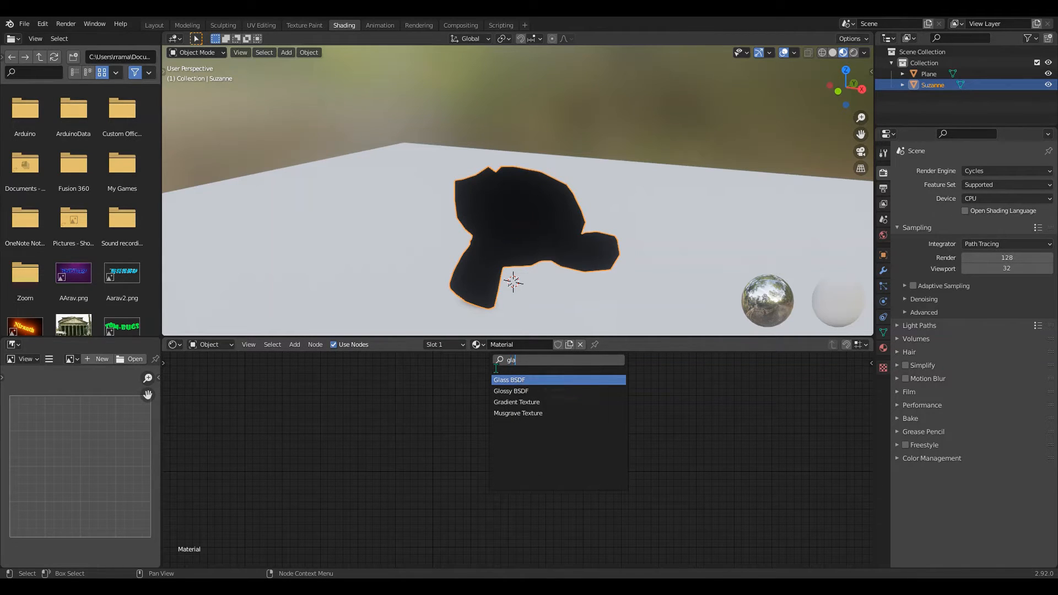
click(529, 380)
drag(513, 374, 546, 381)
Add a Volume Absorption node below the Glass BSDF and connect its output to the Material Output's Volume input.
key(shift+a)
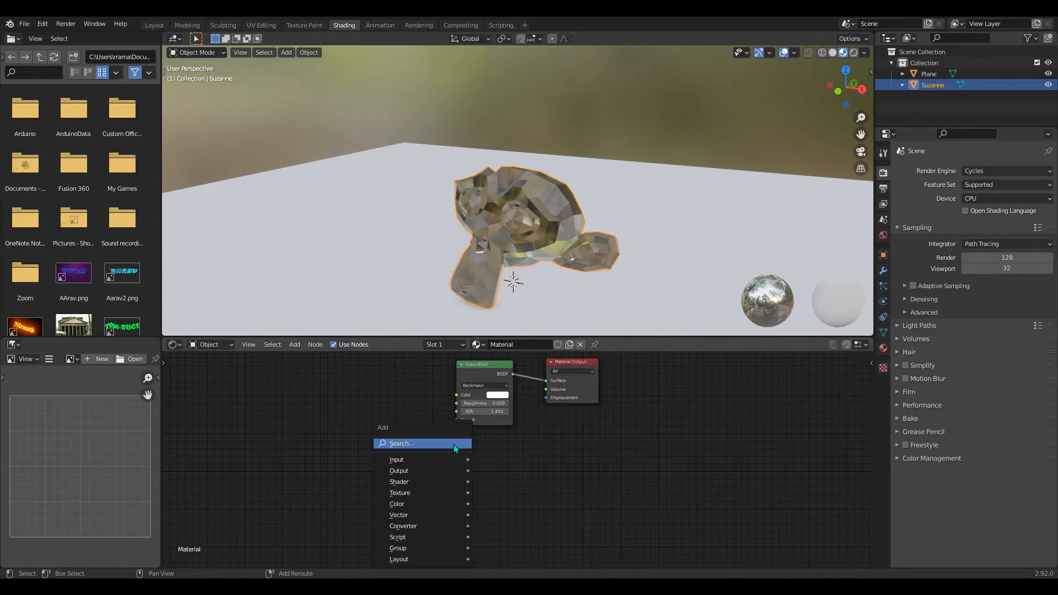
click(448, 438)
text(vo)
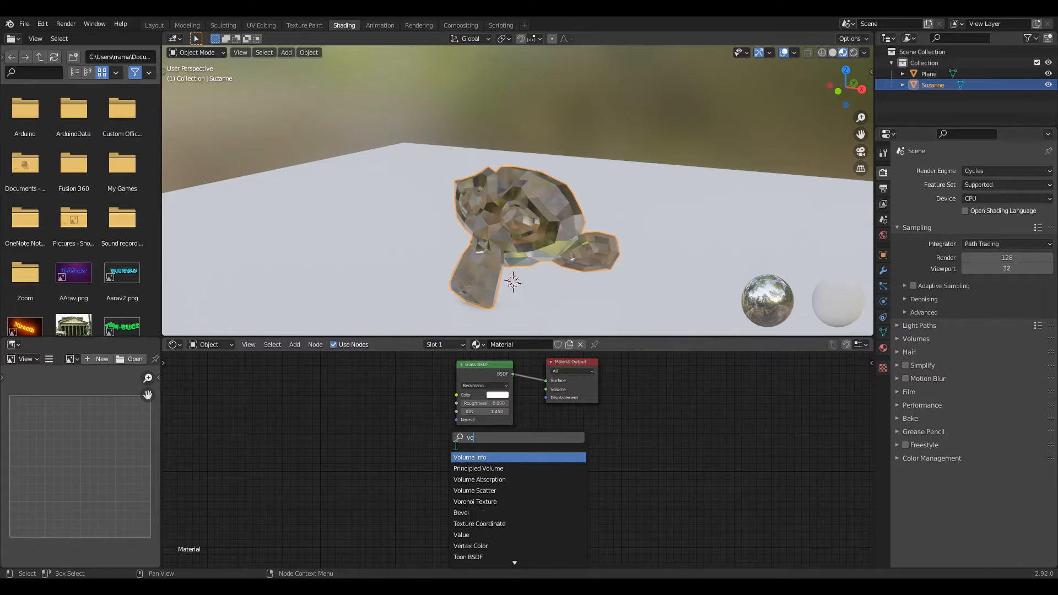
text(lume)
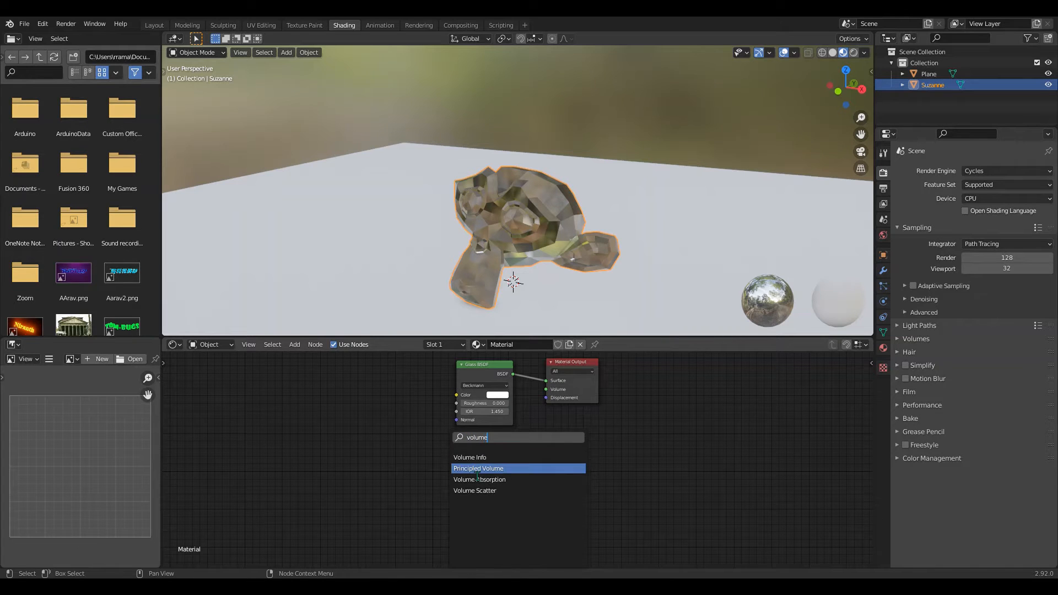
click(480, 479)
click(474, 484)
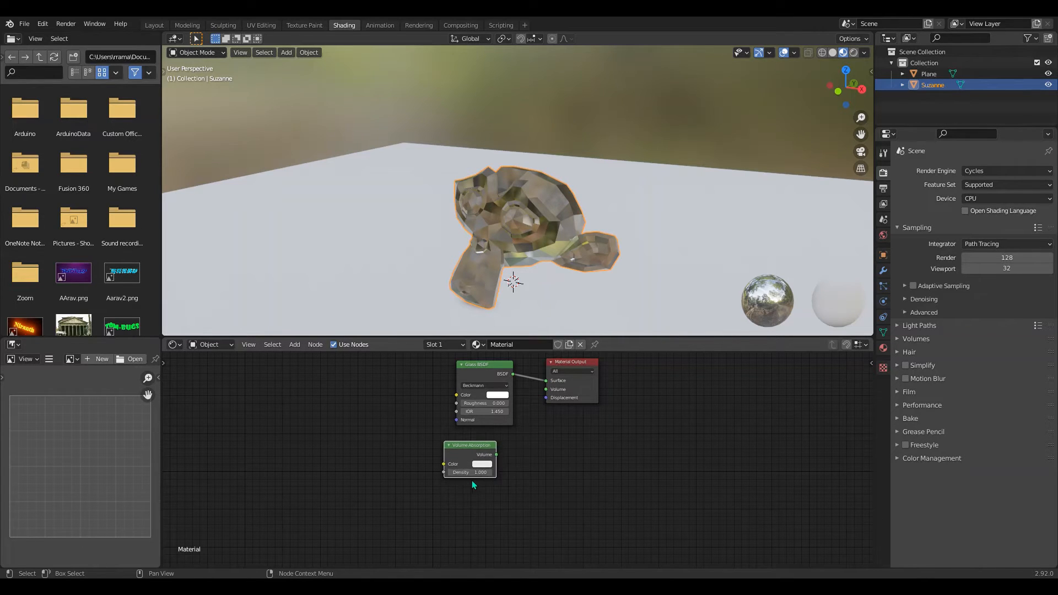
click(502, 458)
drag(497, 455, 547, 389)
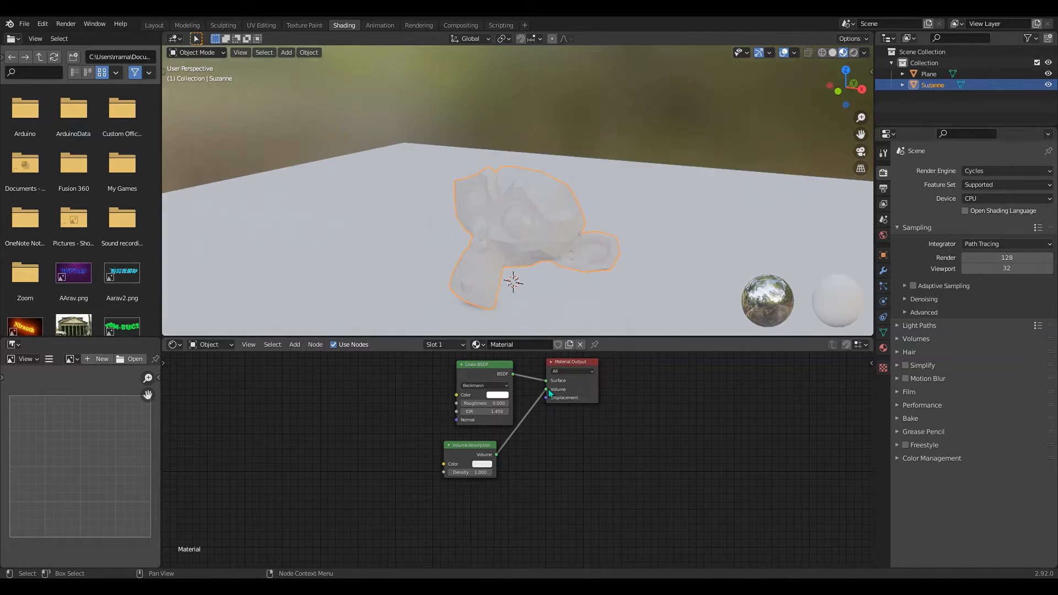
Set the Volume Absorption color to purple and display the viewport in rendered shading.
click(484, 465)
drag(507, 383, 531, 387)
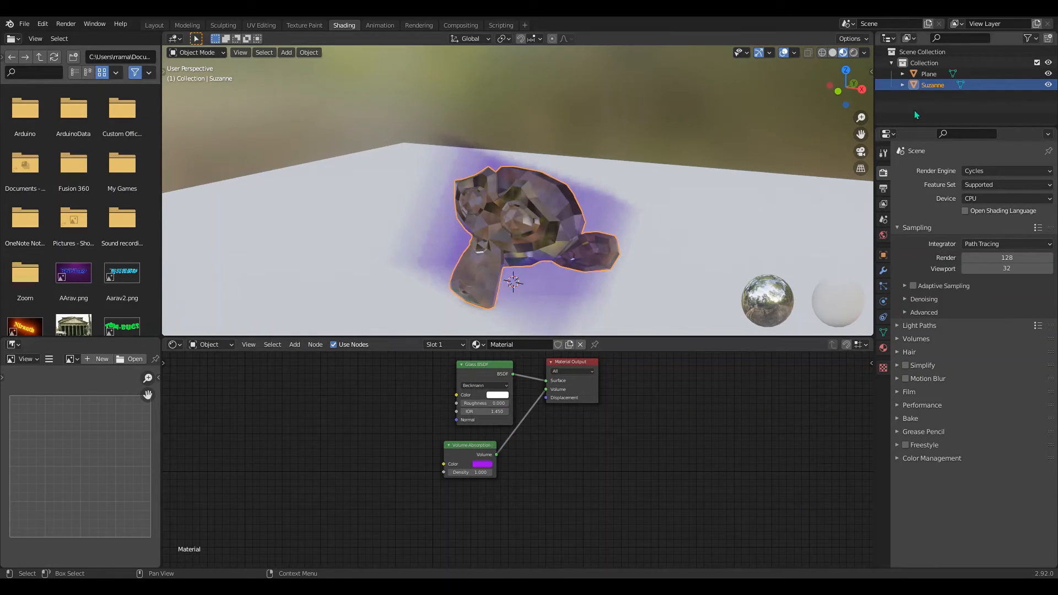
click(853, 53)
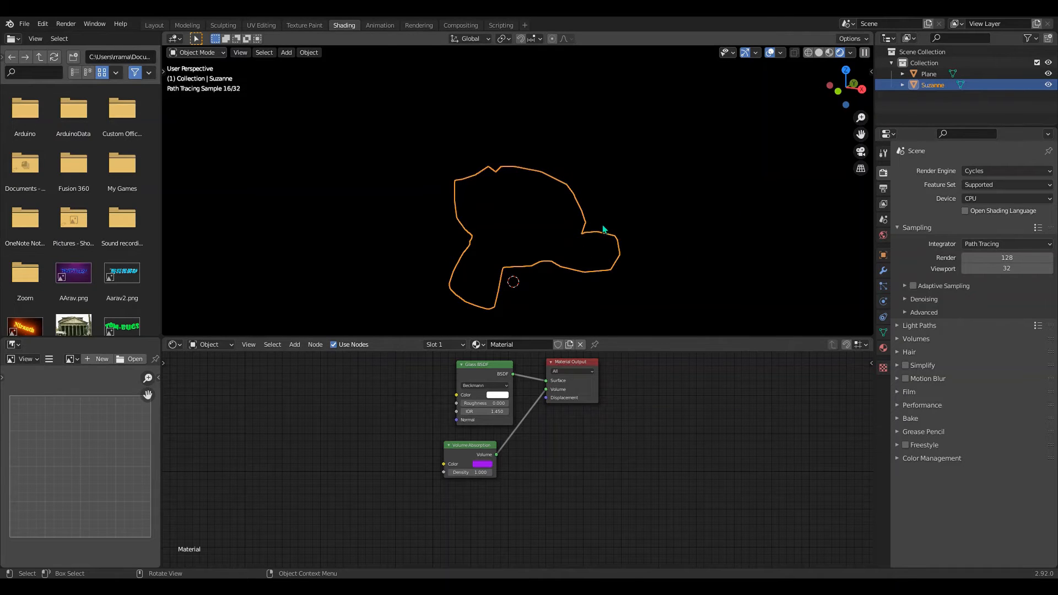
Add an area light and raise it along the global Z axis to well above the monkey head.
middle_drag(605, 229, 662, 240)
key(shift+a)
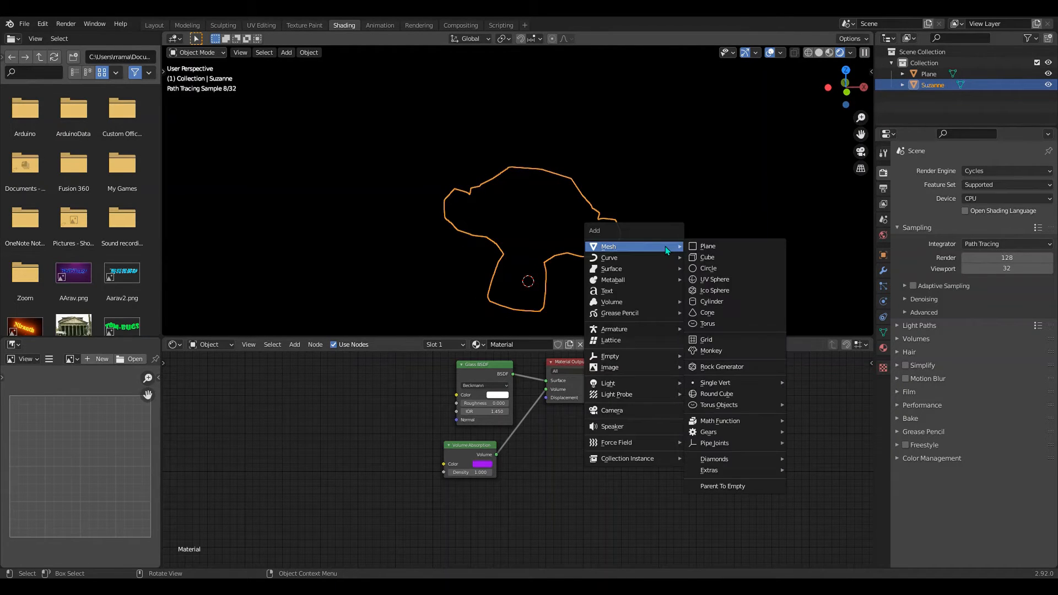
mouse_move(621, 381)
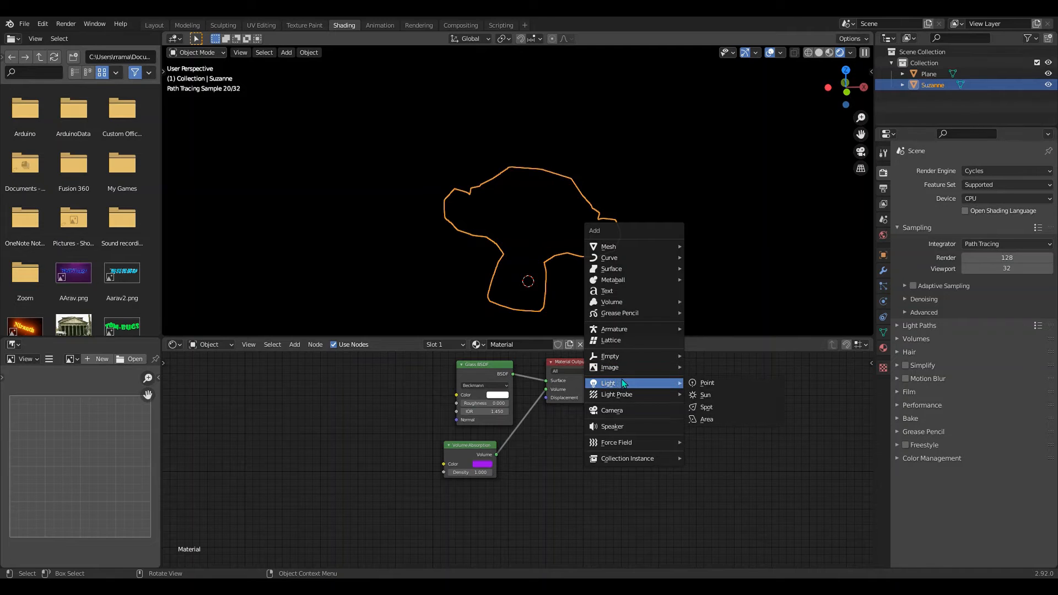
click(718, 422)
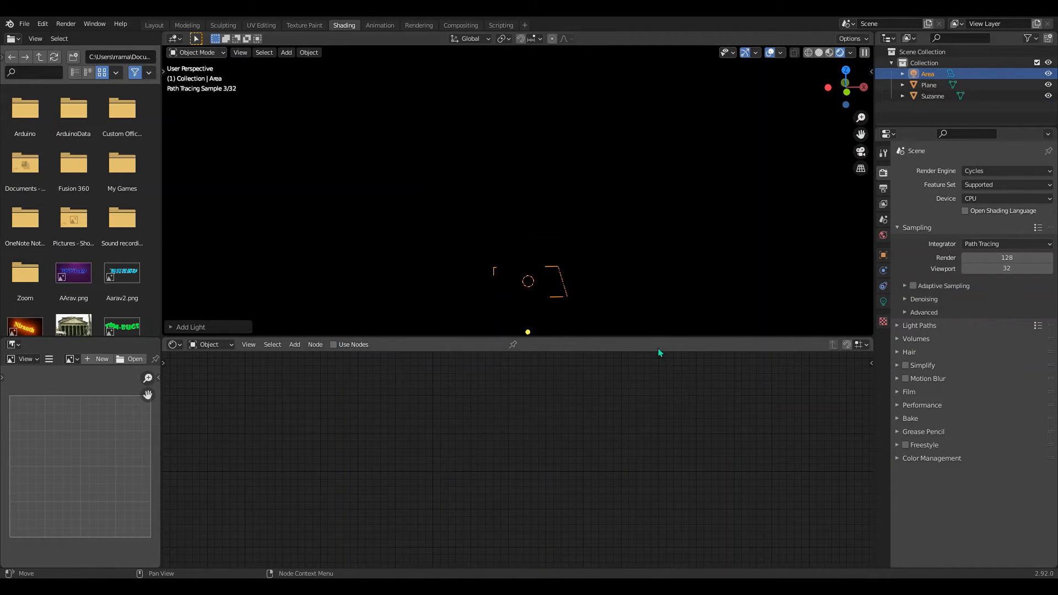
key(g)
key(z)
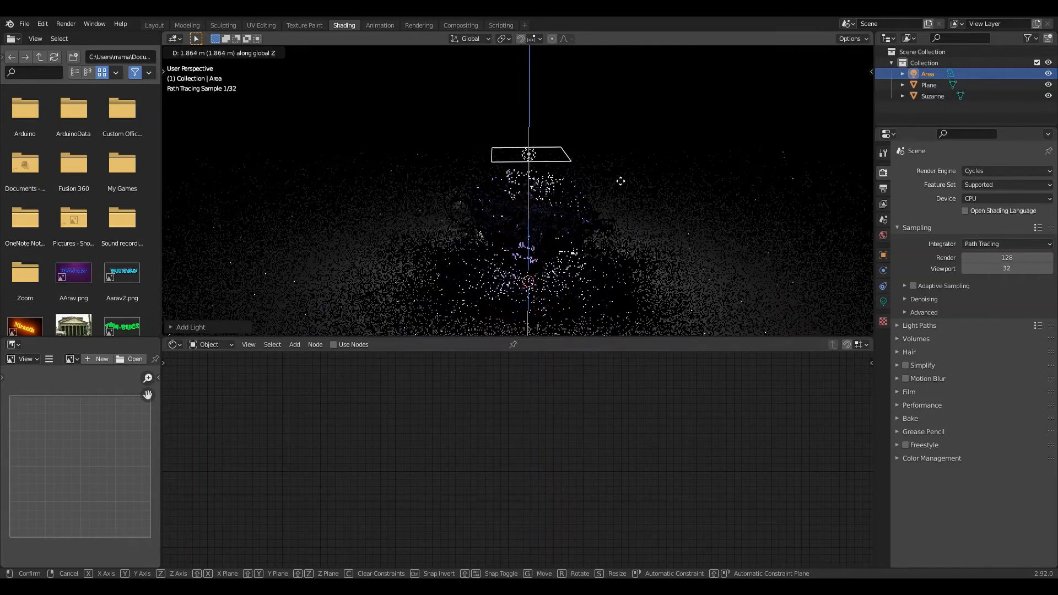
click(622, 171)
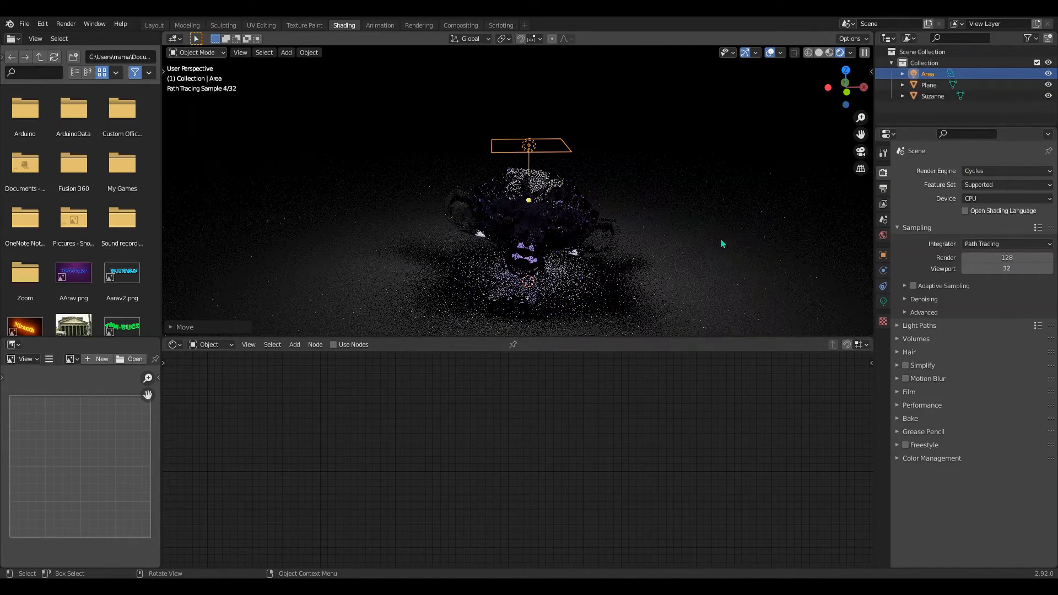
key(g)
key(z)
click(707, 211)
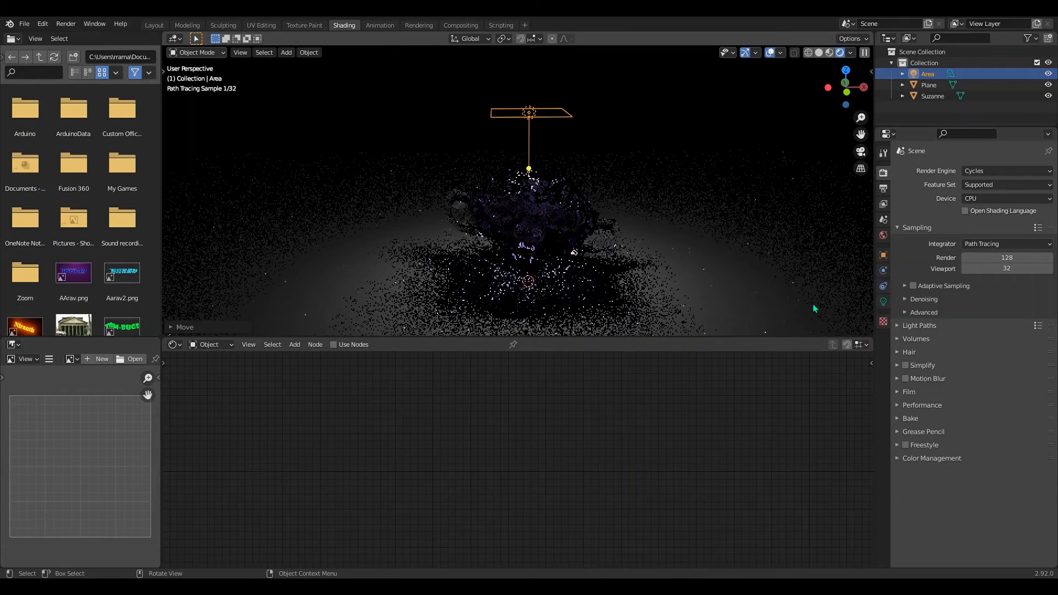
Set the area light's power to 1000 W.
click(884, 302)
click(983, 243)
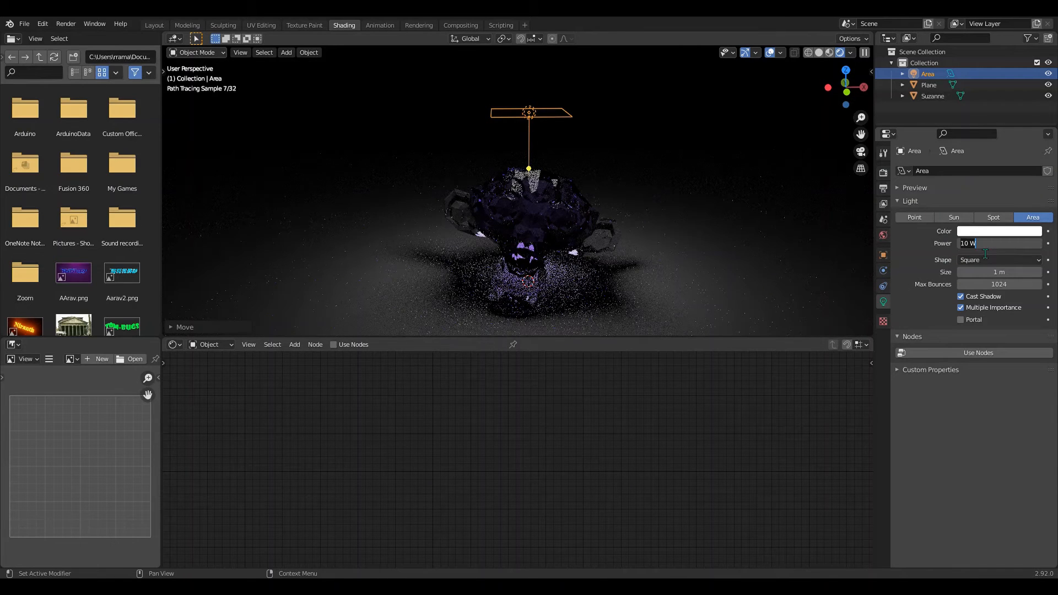
text(1000)
key(Return)
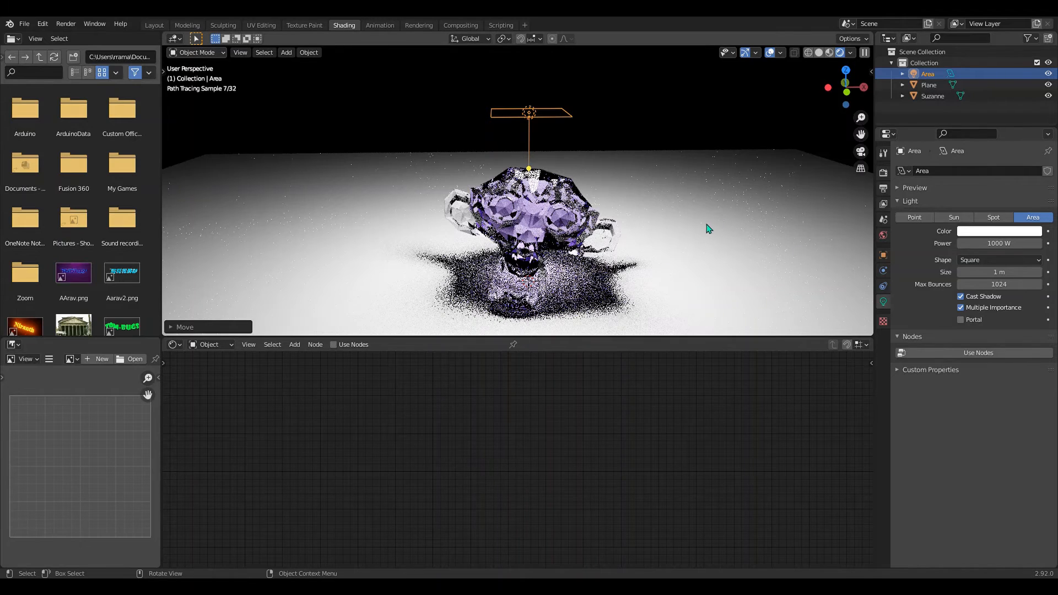
Add a camera and align it to the current view of the monkey head and plane.
mouse_move(697, 231)
middle_down()
mouse_move(663, 231)
mouse_move(655, 251)
mouse_move(696, 248)
middle_up()
key(shift+a)
click(628, 253)
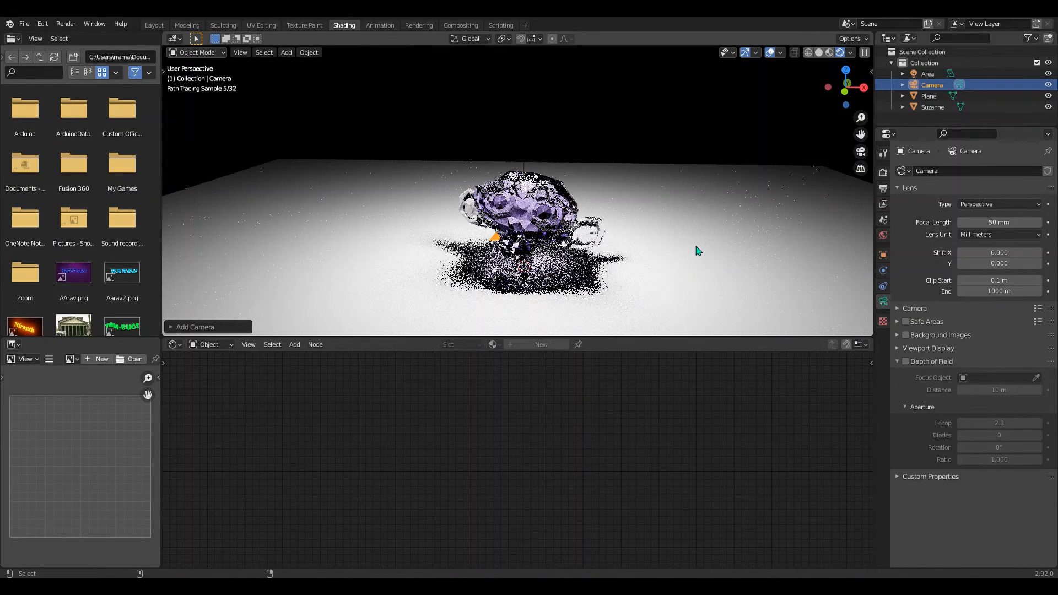
key(ctrl+alt+KP_0)
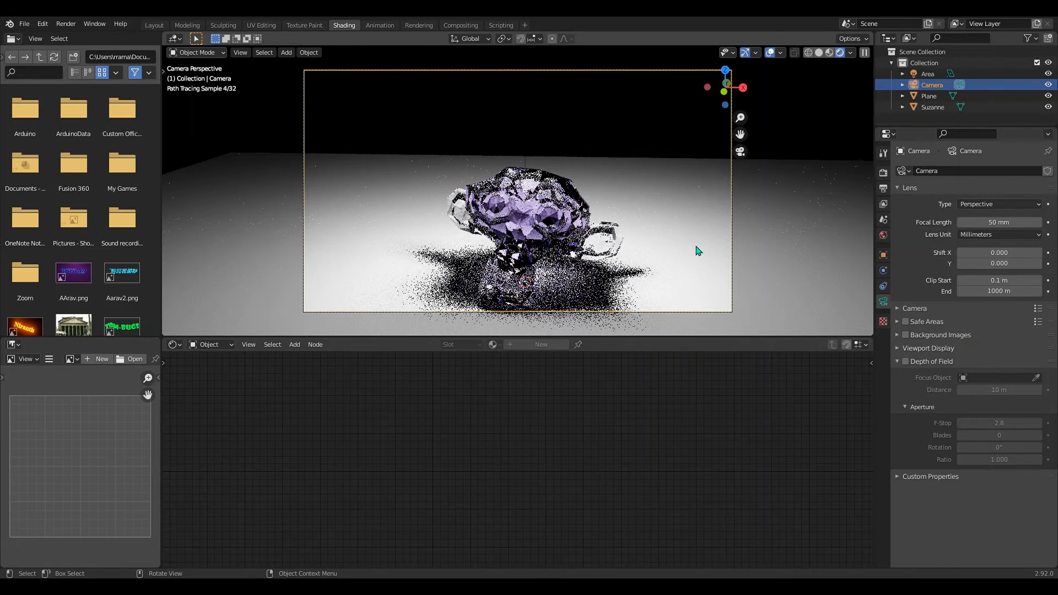
Lock the camera to the view and reframe the shot to look down slightly more on the monkey head.
key(n)
click(803, 204)
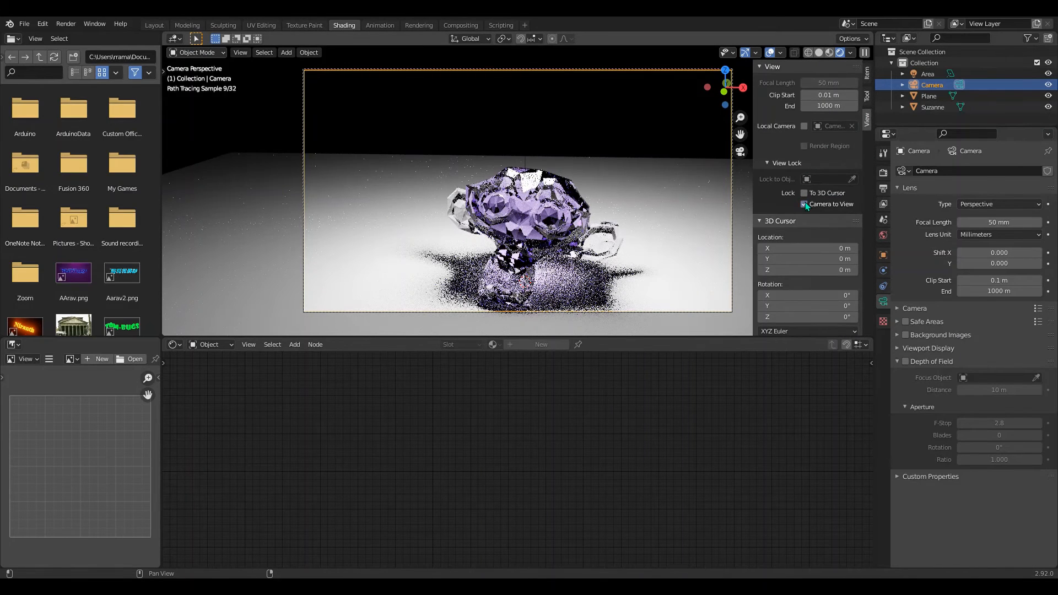
middle_drag(626, 217, 626, 183)
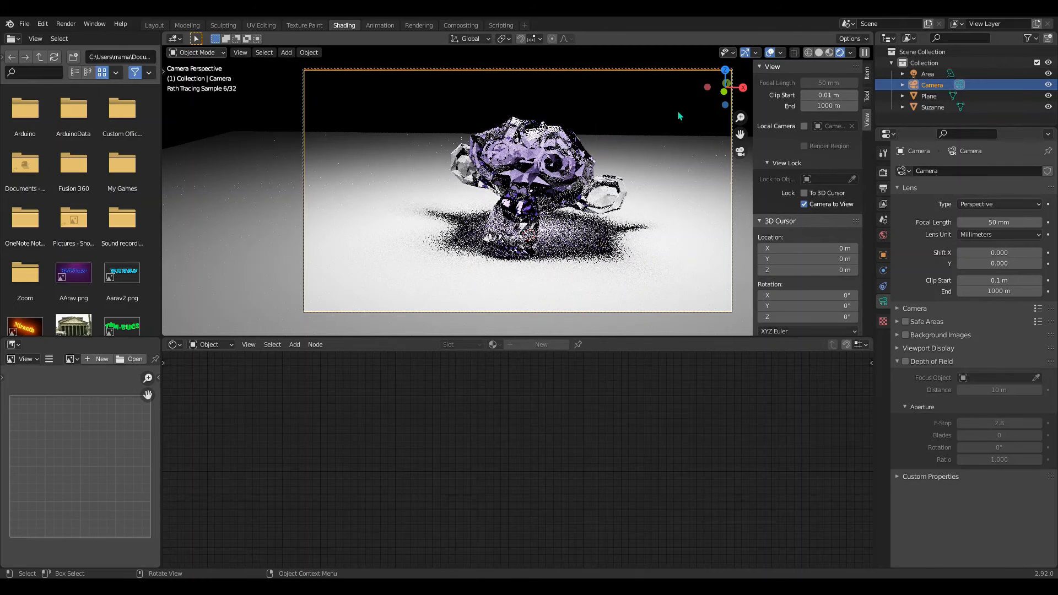
Select the monkey head in the camera view to show its material nodes.
key(m)
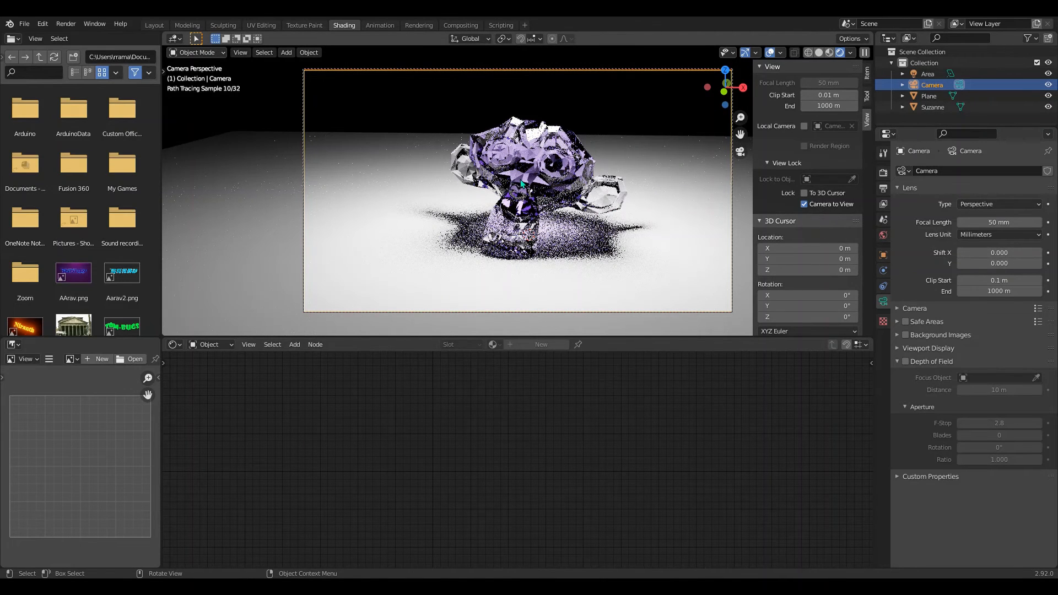
click(519, 182)
key(n)
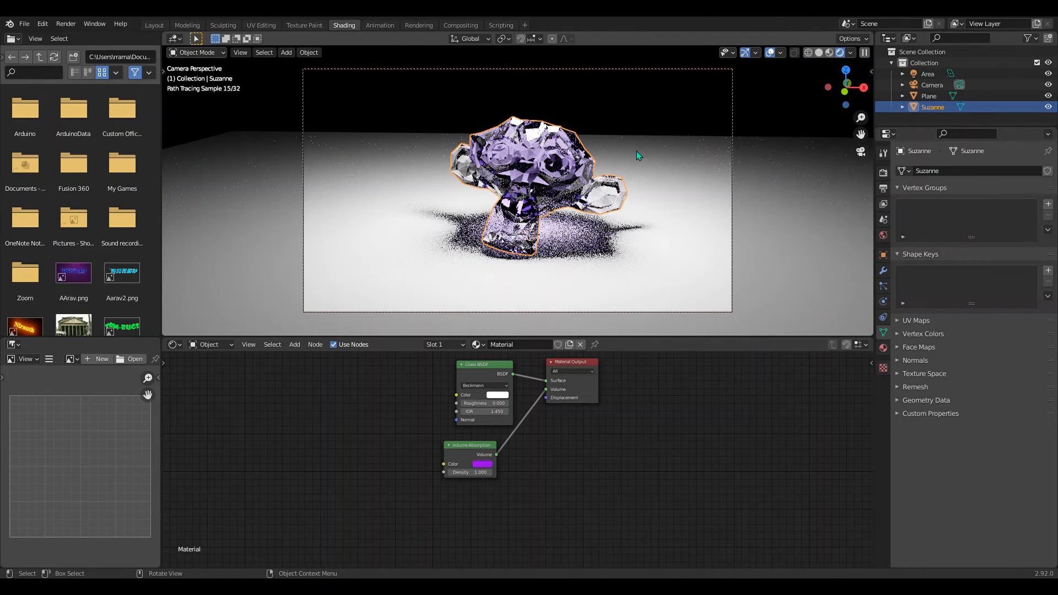
Fine-tune the camera's framing of the monkey head and turn off the Camera to View lock.
key(n)
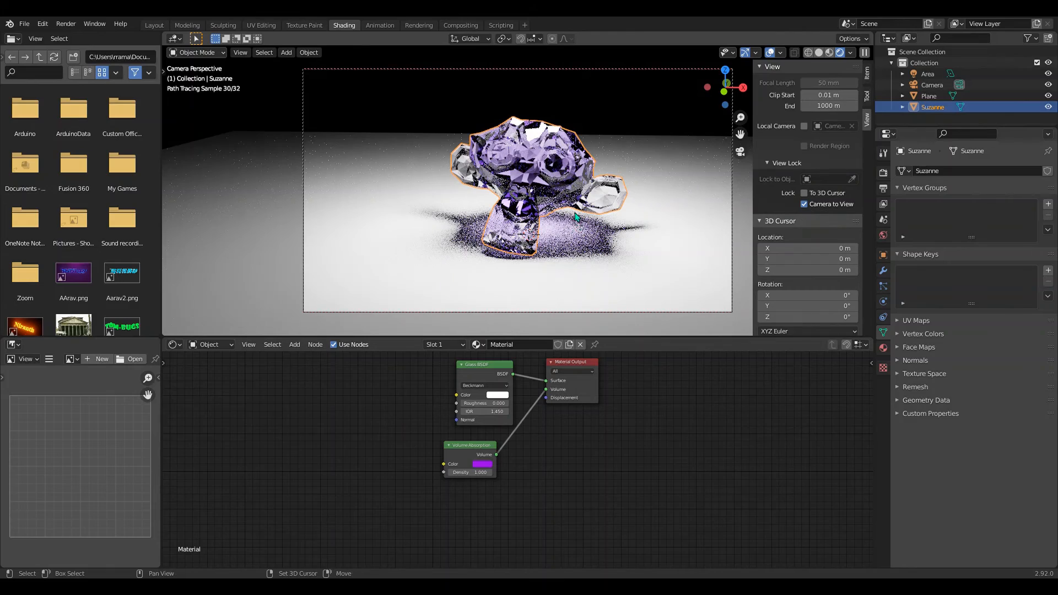
shift+middle_drag(574, 226, 566, 226)
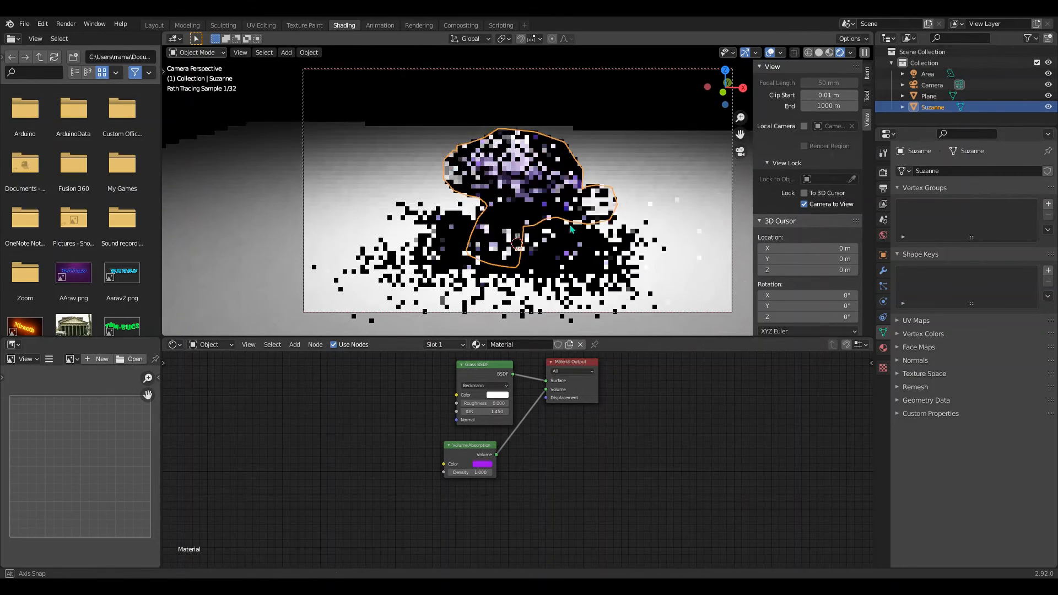
click(807, 206)
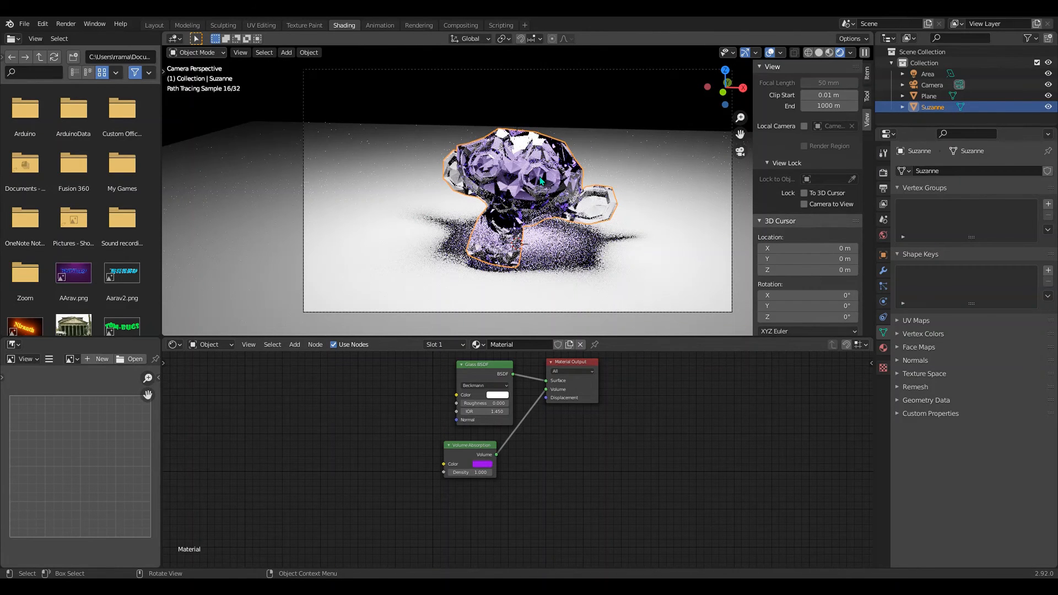
Render a still image of the scene through the camera.
scroll(541, 180, down, 1)
click(66, 24)
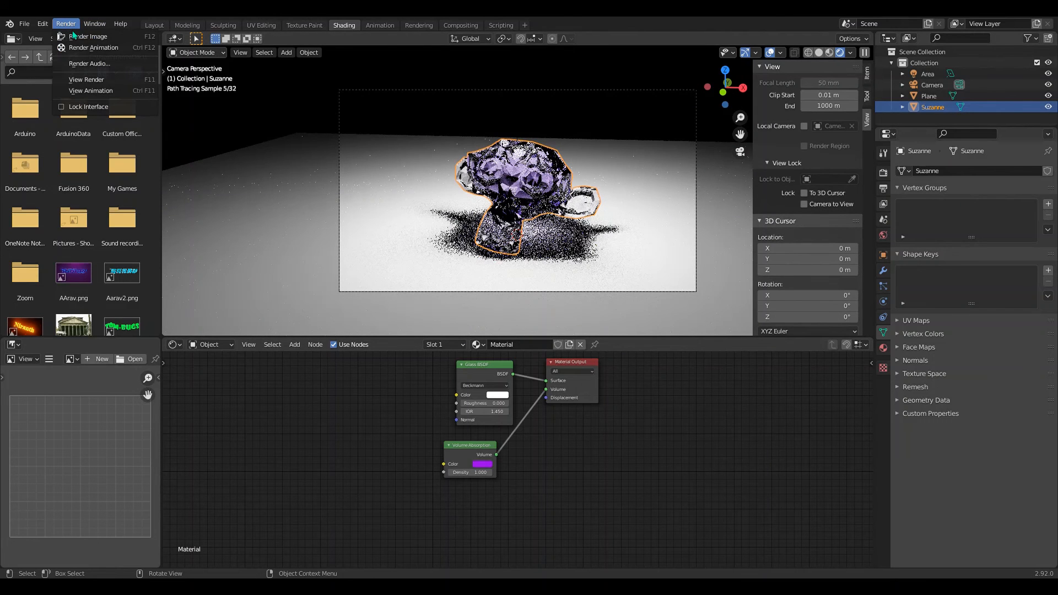